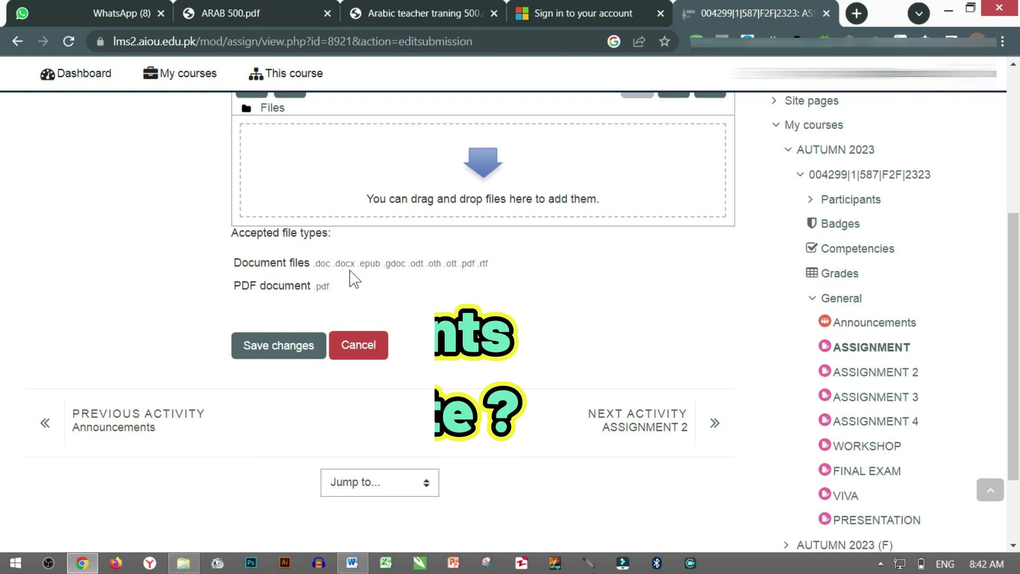
- Examine the accepted document and PDF file types listed for the assignment's file submission
left_click_drag(392, 265, 316, 266)
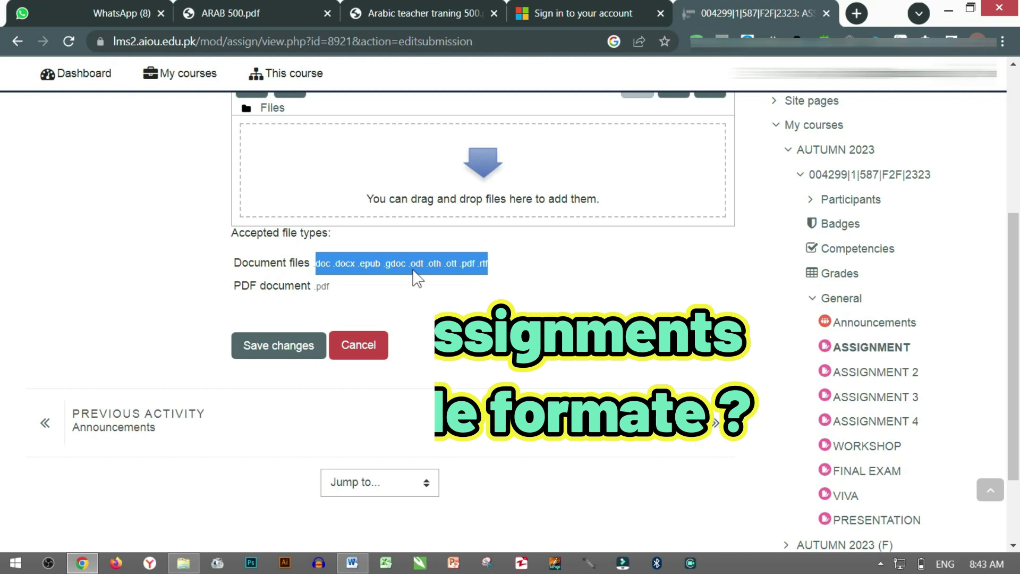
left_click(371, 250)
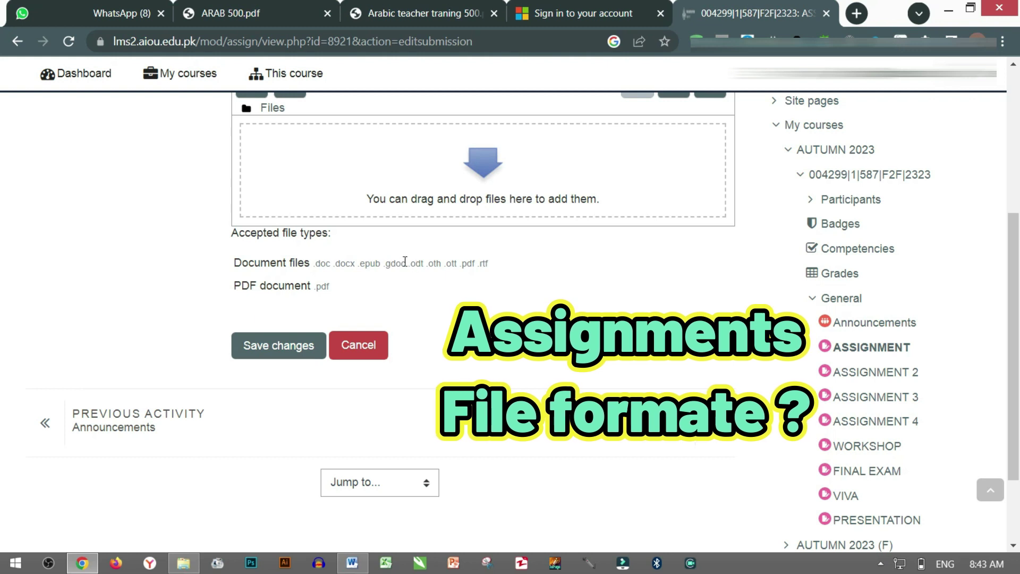
left_click(370, 262)
left_click(327, 286)
left_click_drag(342, 290, 241, 288)
left_click(243, 290)
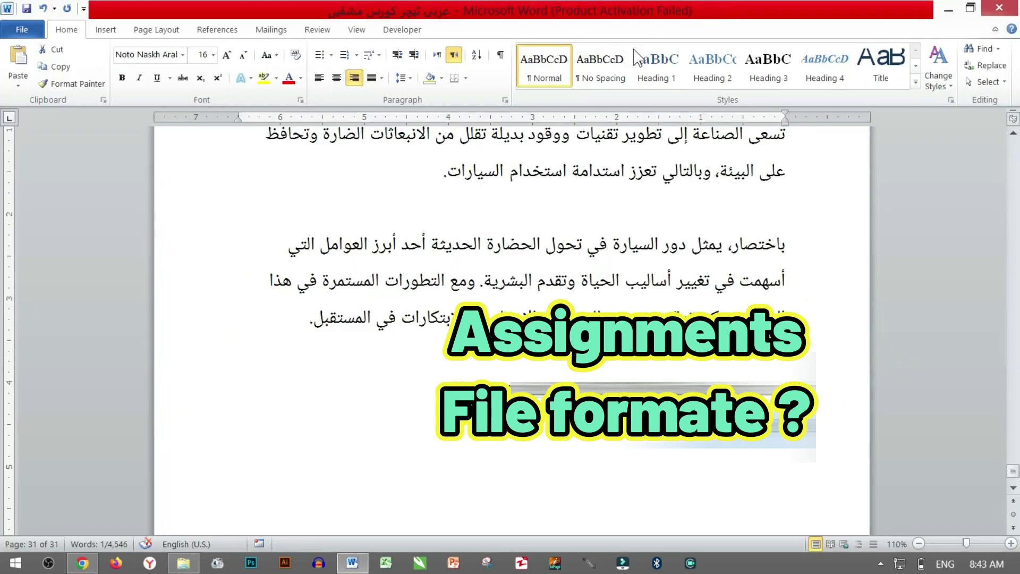
left_click(460, 200)
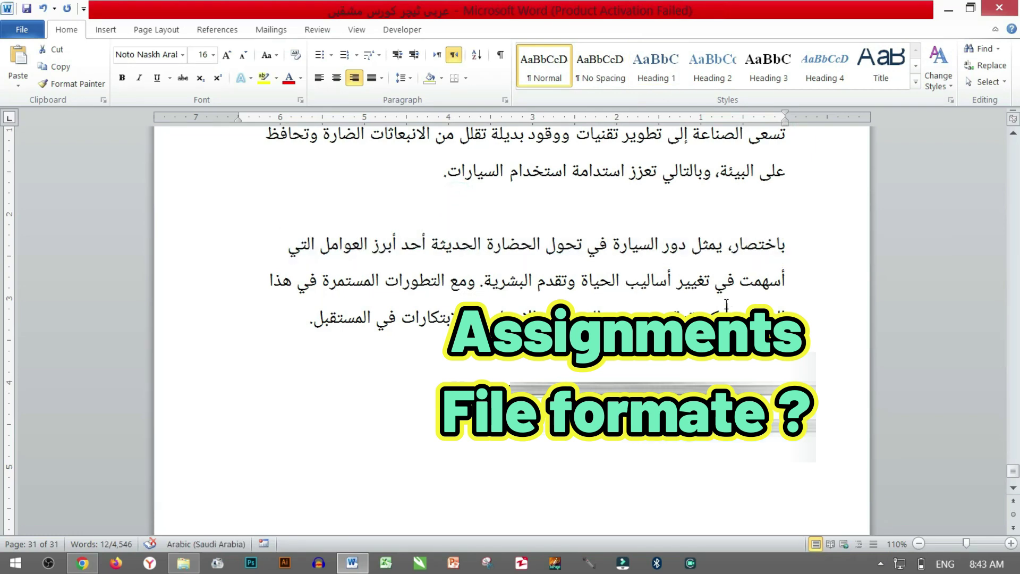
left_click(726, 300)
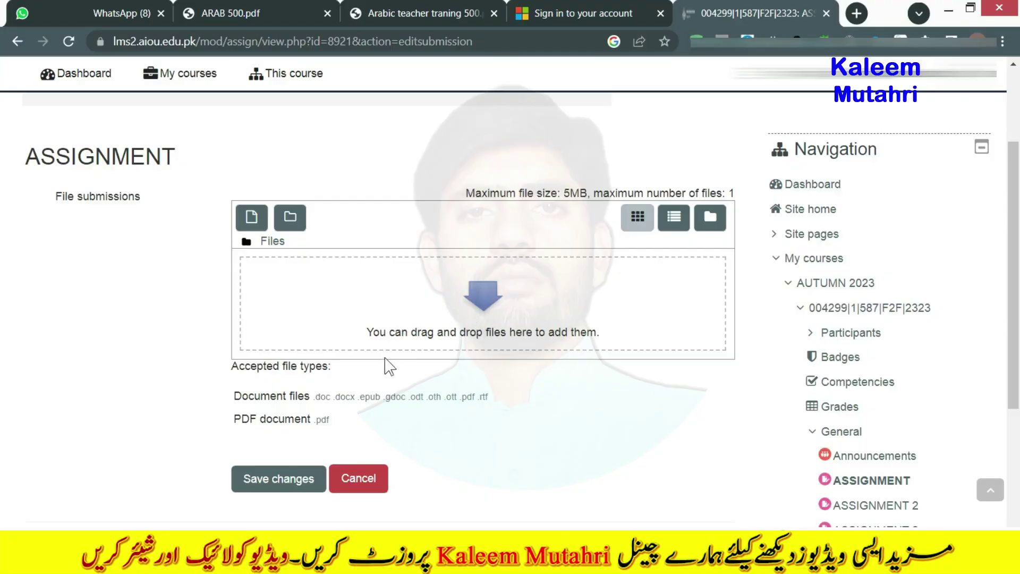
scroll(417, 319, "up", 3)
scroll(420, 318, "down", 3)
left_click(482, 300)
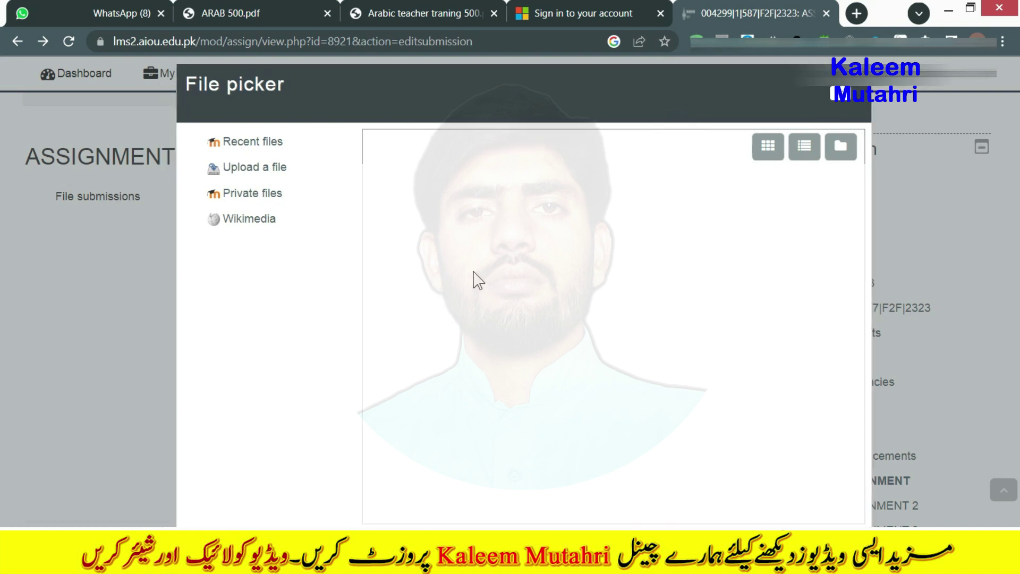
left_click(473, 272)
left_click(259, 172)
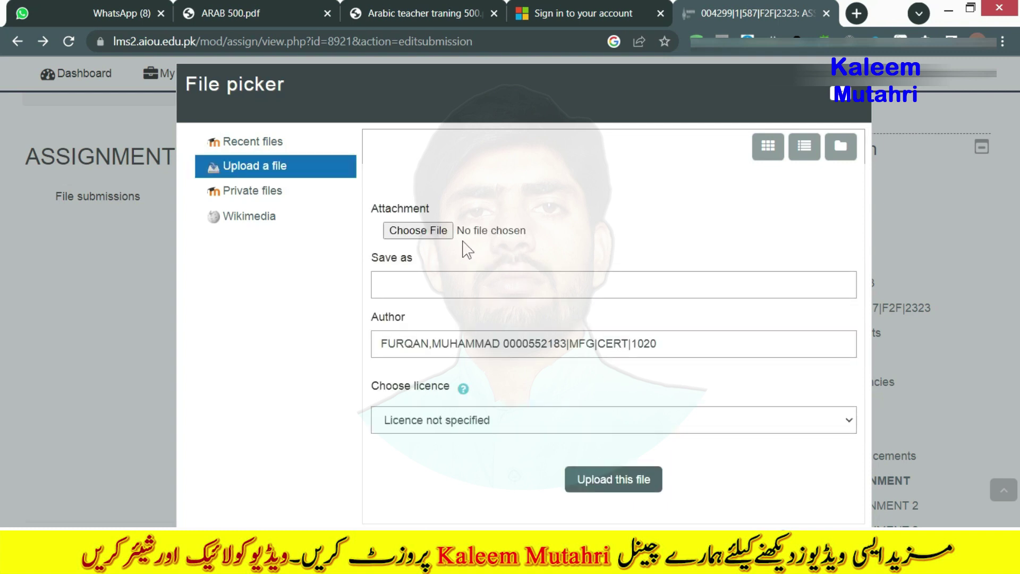
left_click(428, 234)
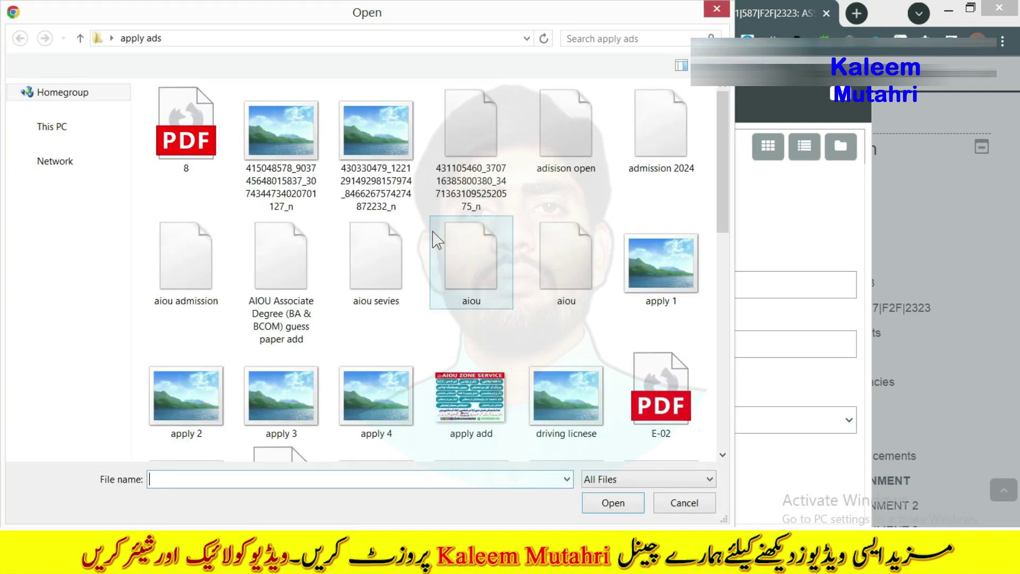
left_click(717, 8)
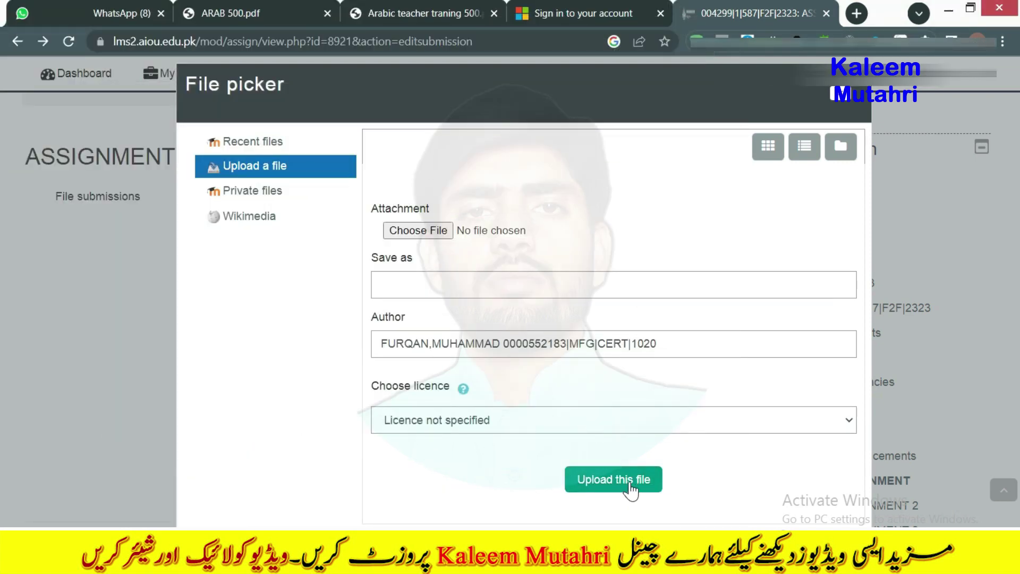
left_click(850, 100)
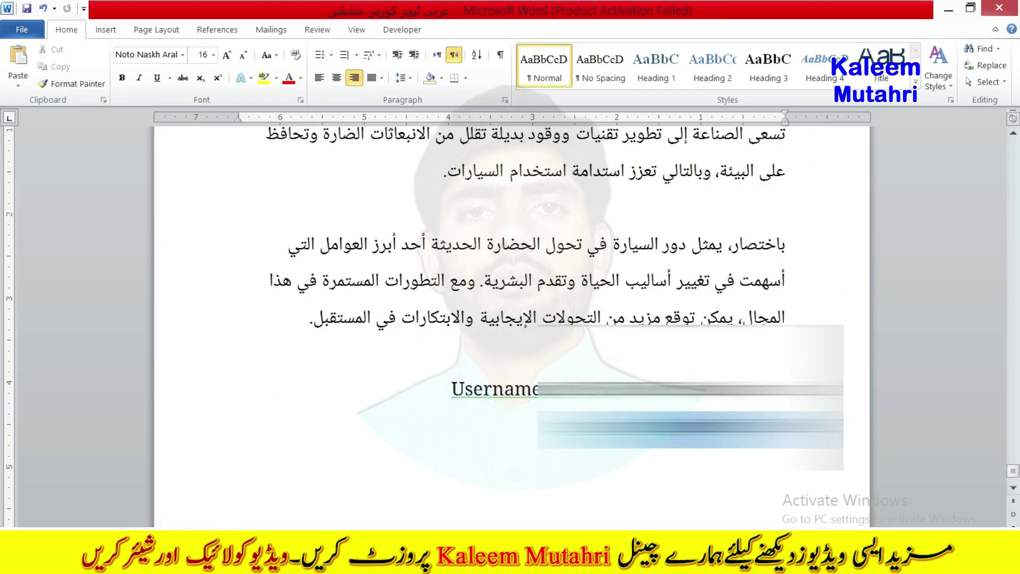
key("ctrl+z")
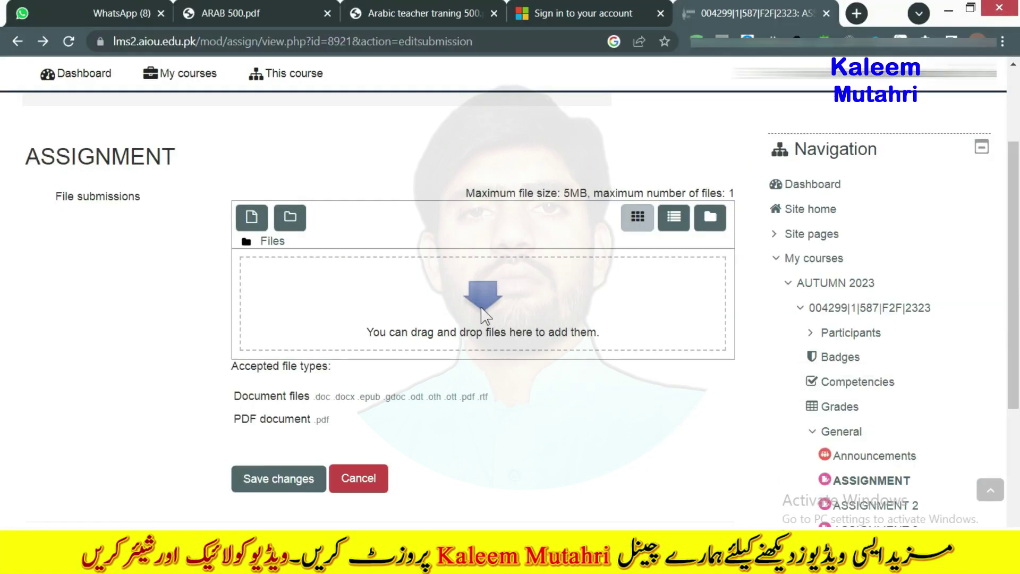
- Try to upload the PDF "تدریب المعلمین مشق نمبر 1" from Local Disk (F:) as "assignments 1", and check the file in its folder
left_click(478, 295)
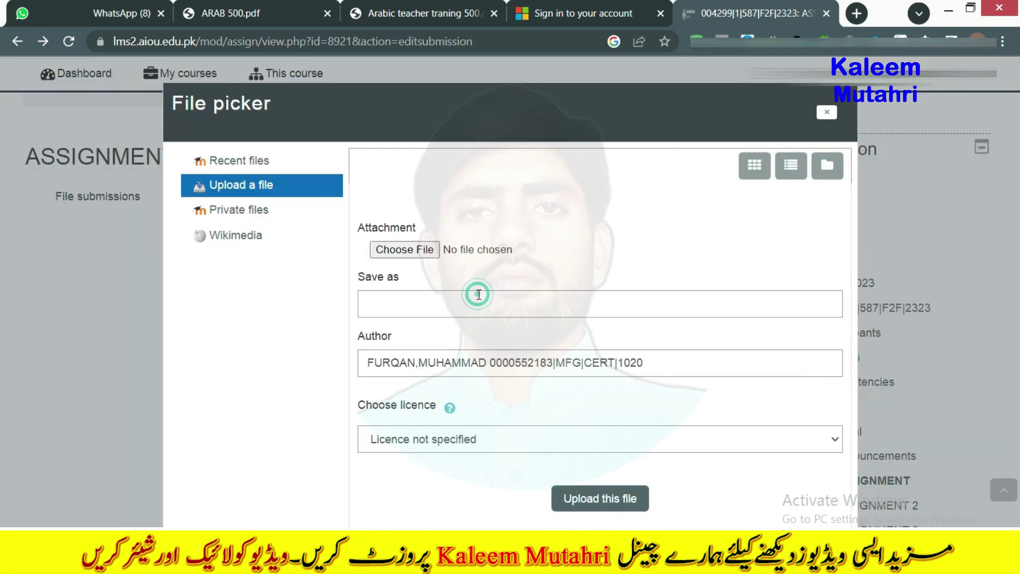
left_click(411, 249)
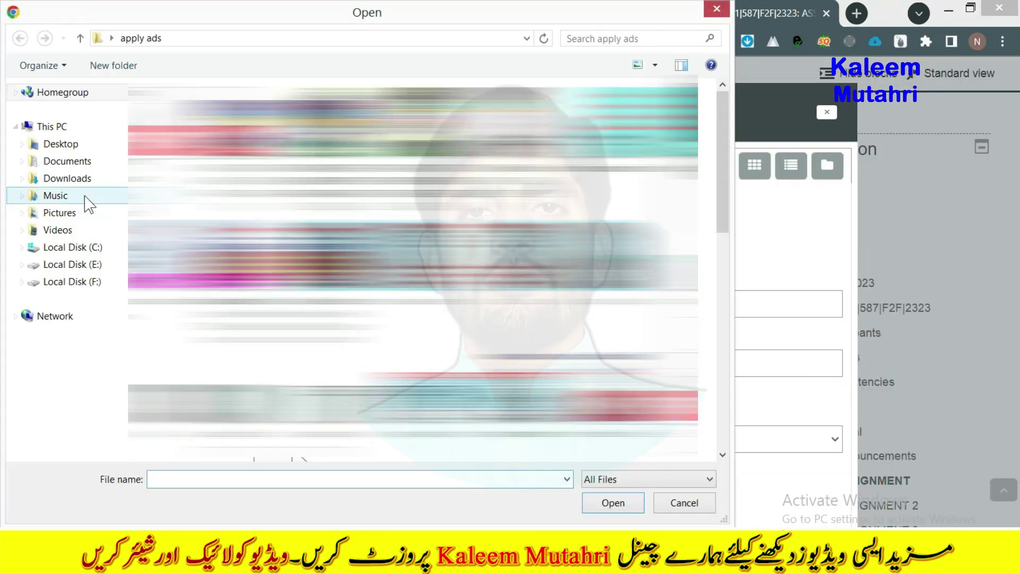
left_click(259, 131)
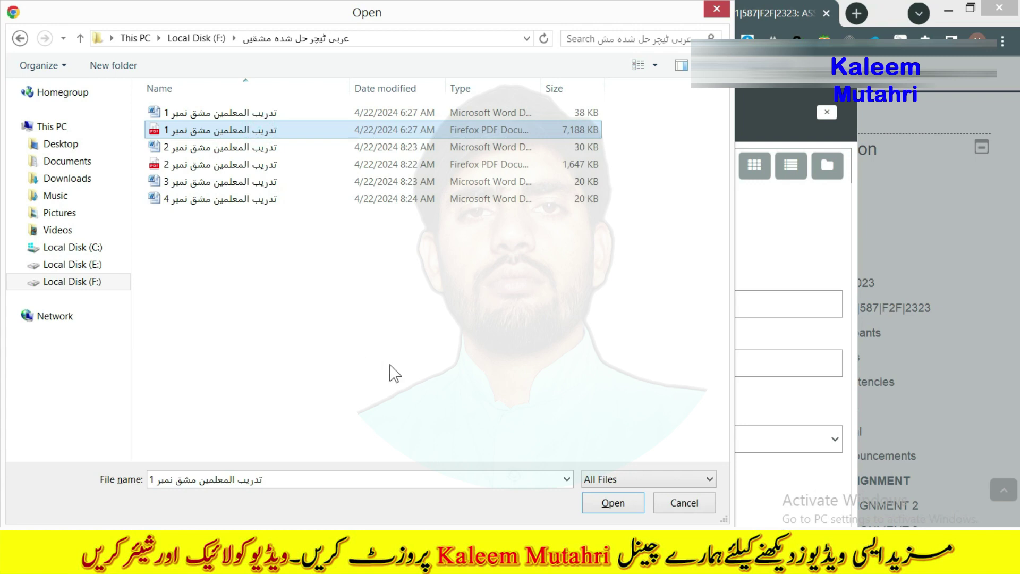
left_click(613, 502)
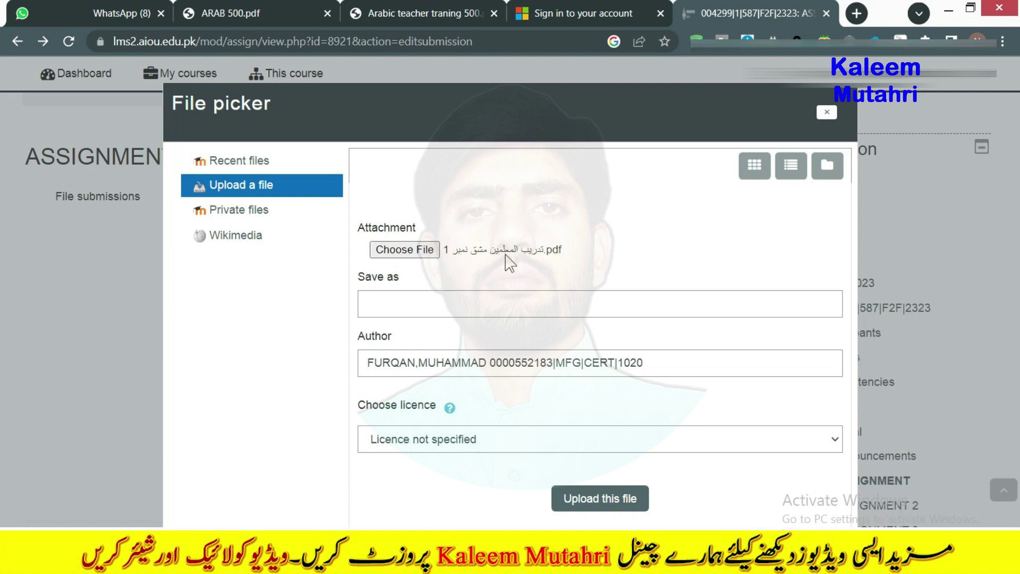
type("assignments 1")
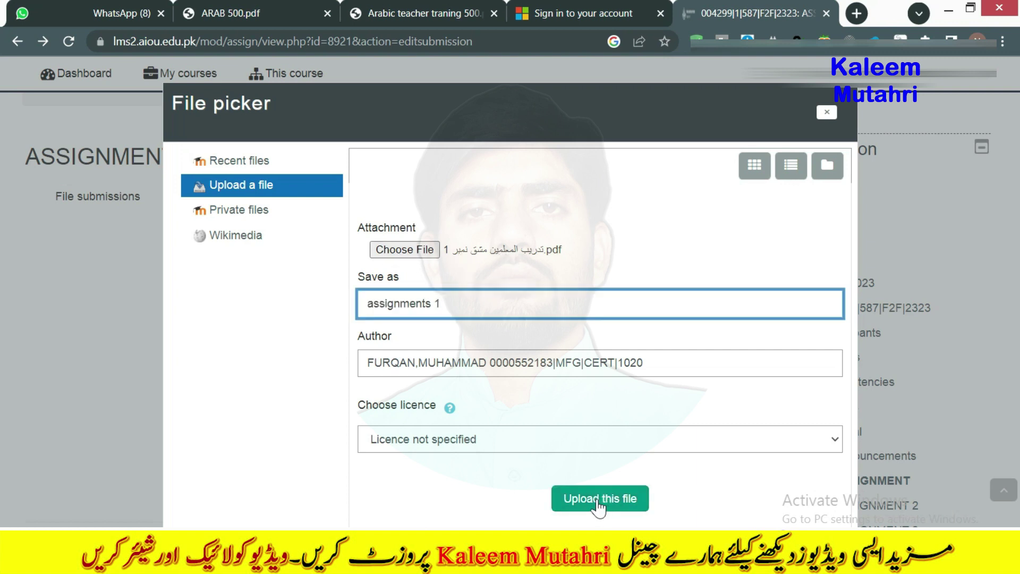
left_click(599, 497)
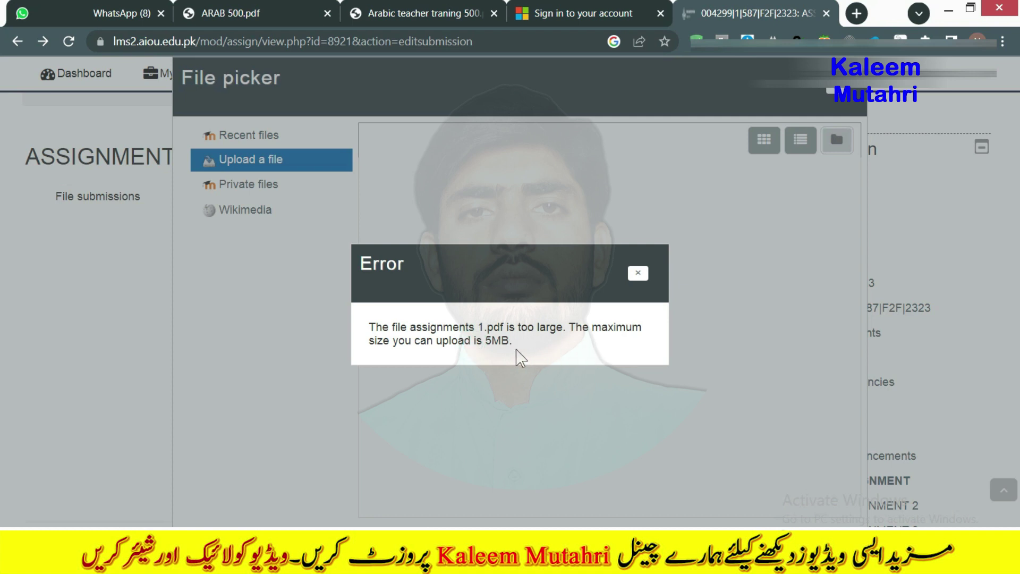
left_click(642, 274)
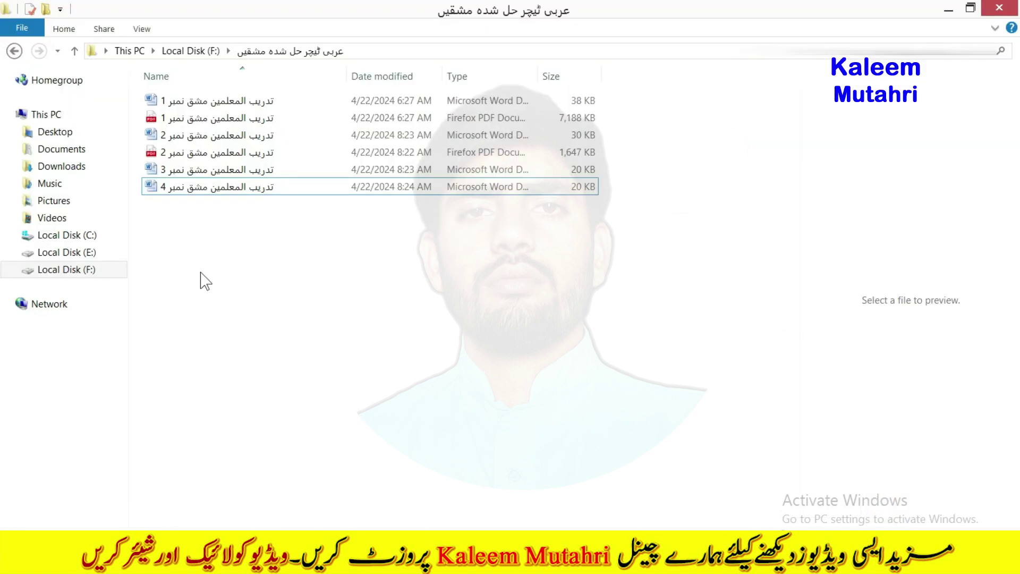
left_click(187, 123)
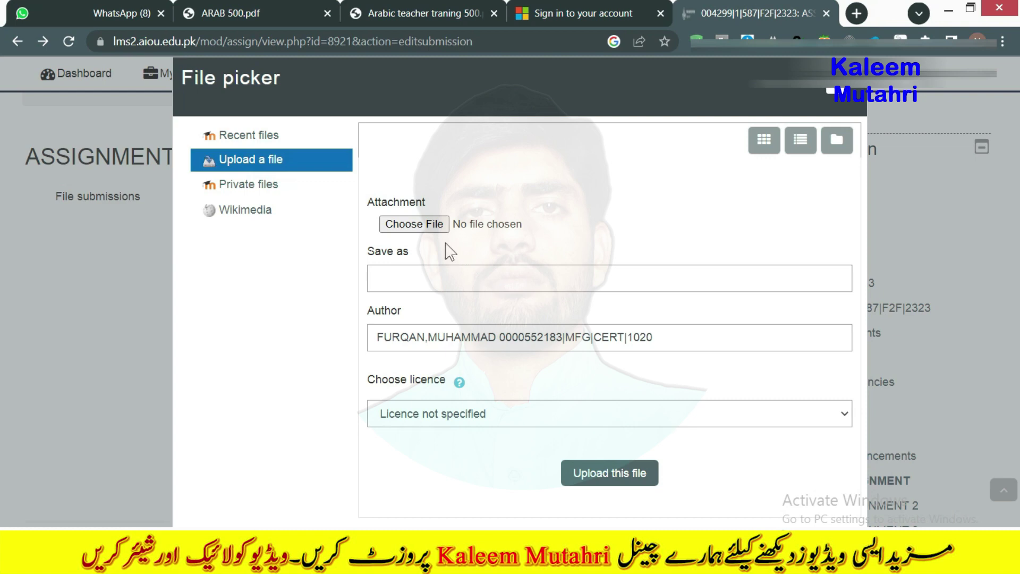
- Upload the PDF "تدریب المعلمین مشق نمبر 2" to the assignment's file submissions and save the changes
left_click(415, 224)
left_click(218, 167)
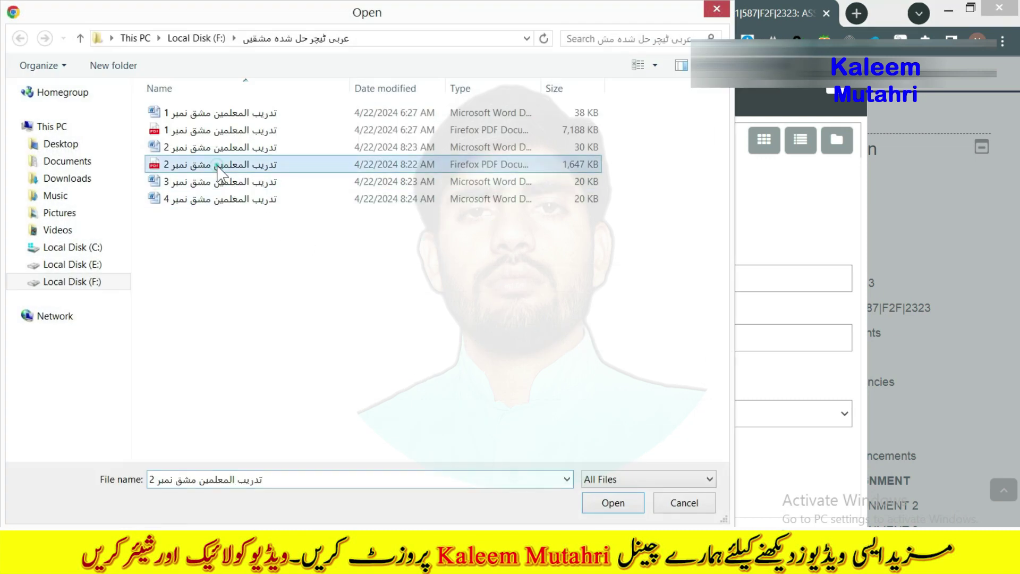
left_click(613, 502)
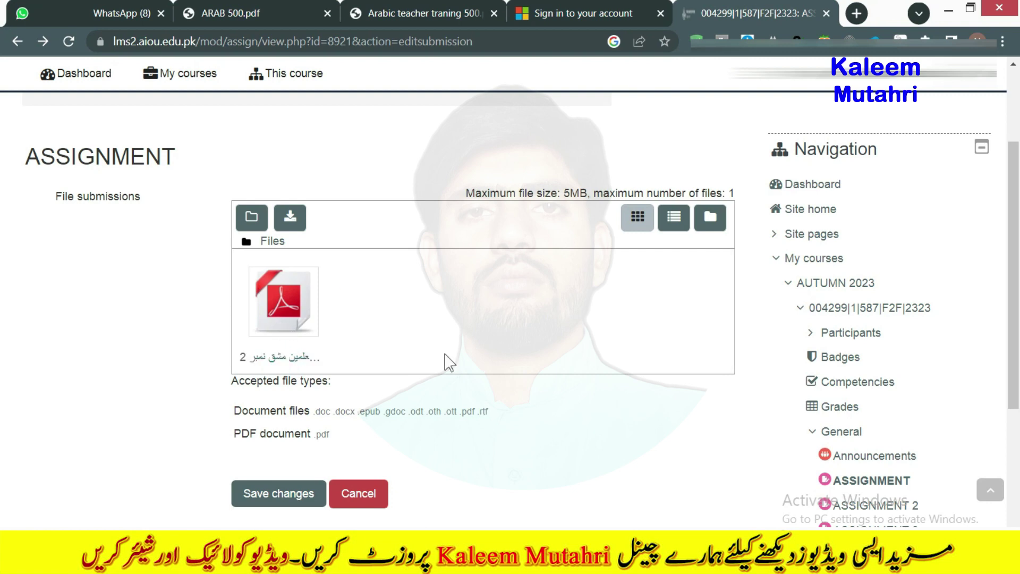
scroll(382, 313, "down", 3)
left_click(283, 362)
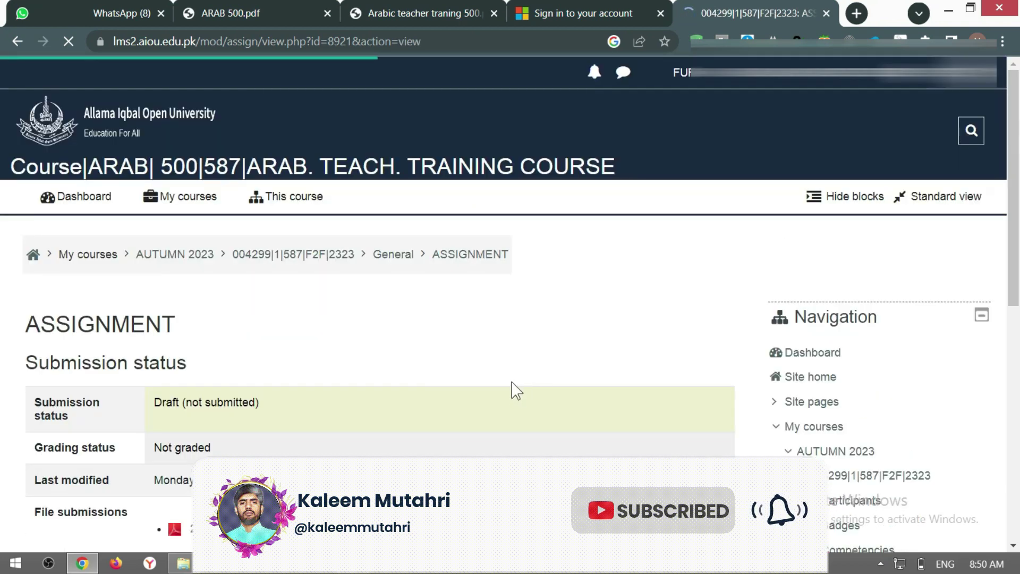
- Review the draft submission's status, attached file and the options for editing or submitting it
scroll(491, 375, "down", 5)
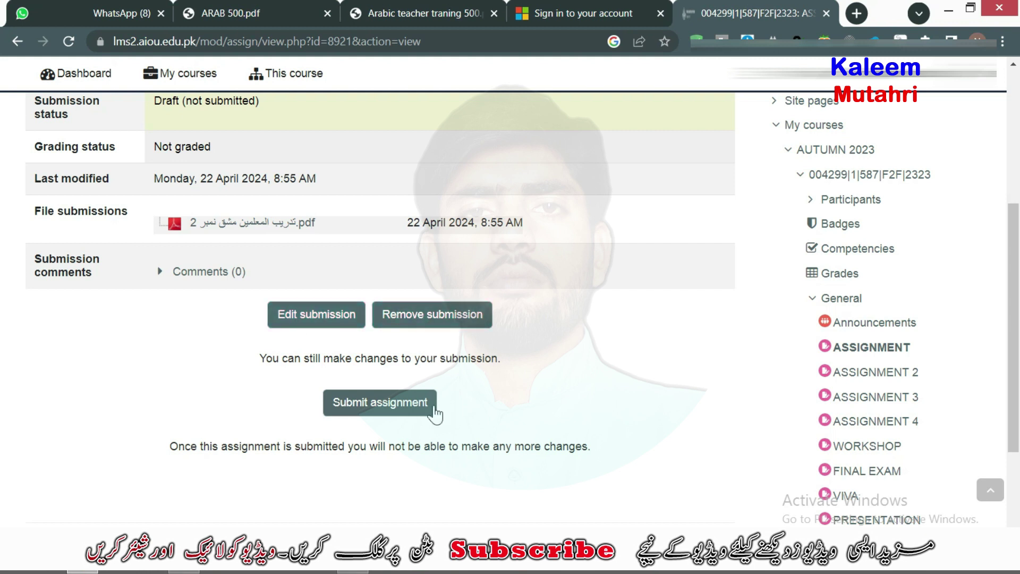
left_click(303, 322)
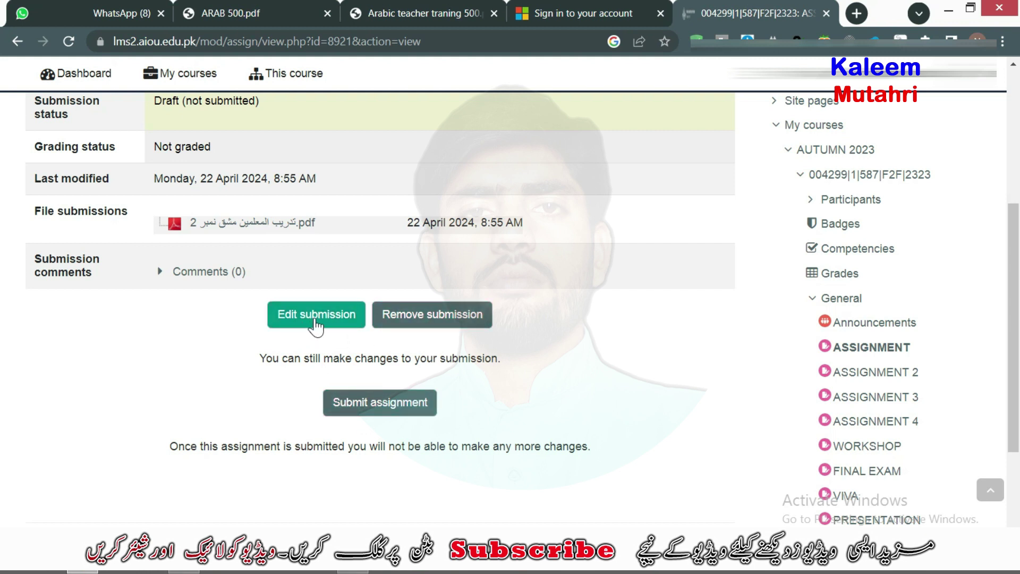